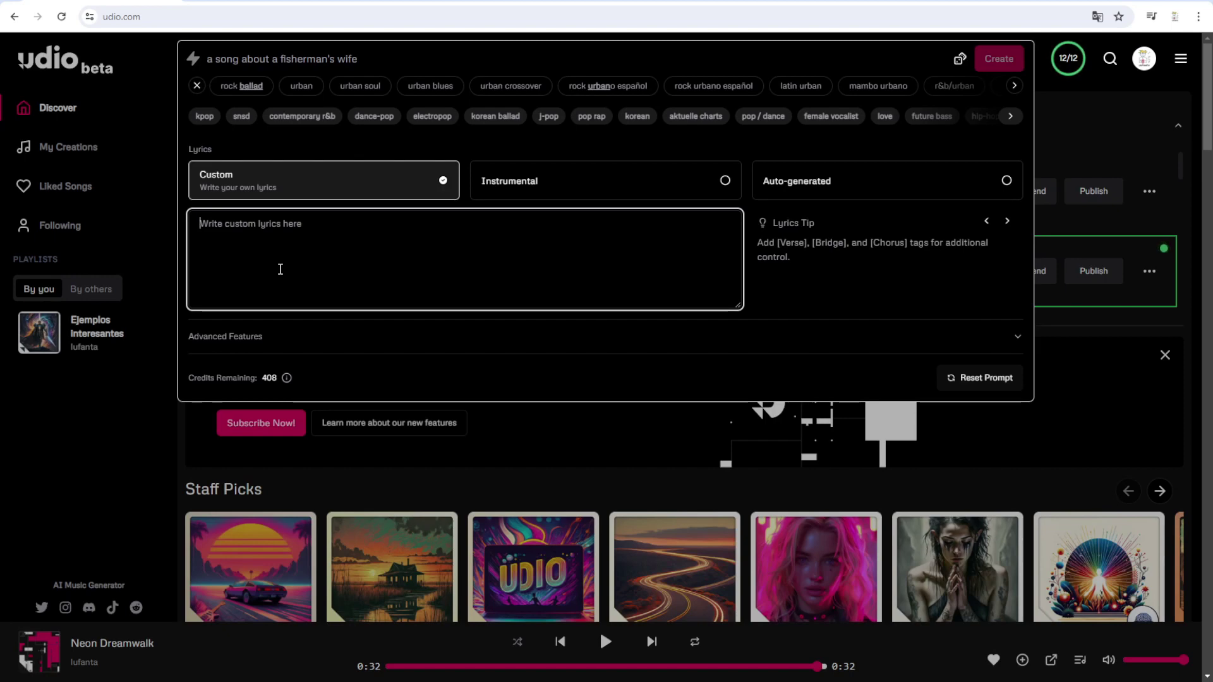
Step: Switch to the Prepostseo online text editor, copy the whole story about the 17-year-old from a marginal neighbourhood, and return to Udio
click(321, 60)
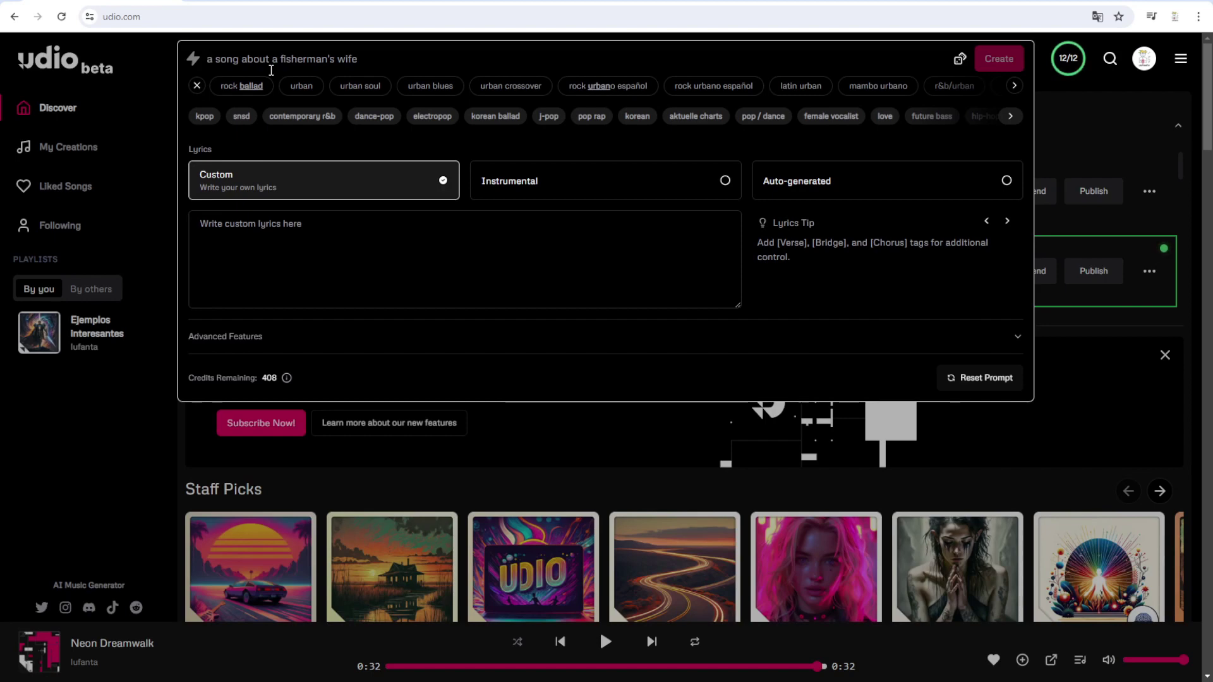
key(ctrl+Tab)
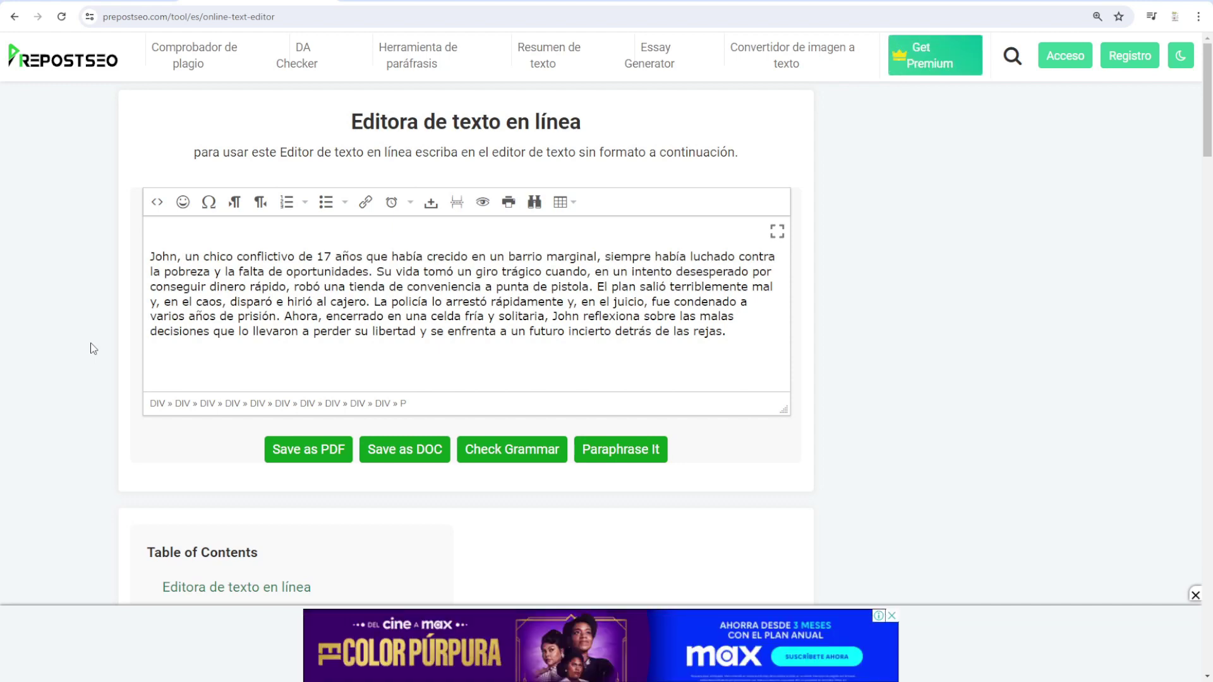
drag(733, 335, 150, 256)
right_click(209, 264)
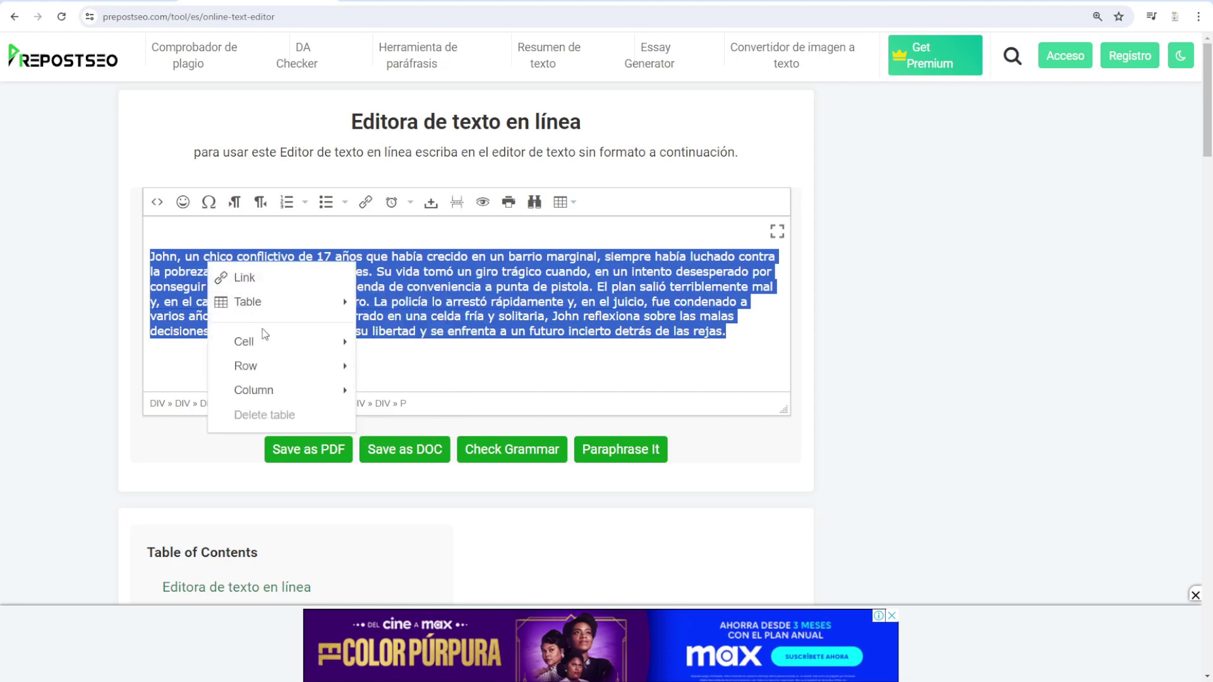
click(639, 322)
key(ctrl+a)
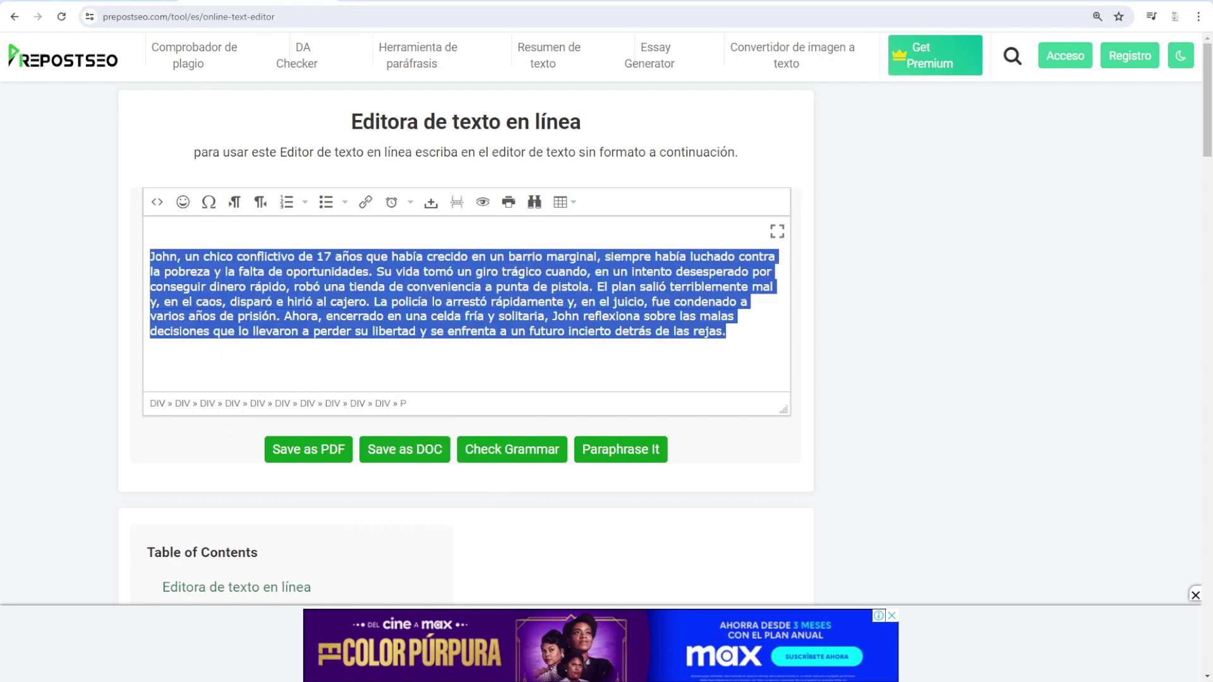
click(253, 2)
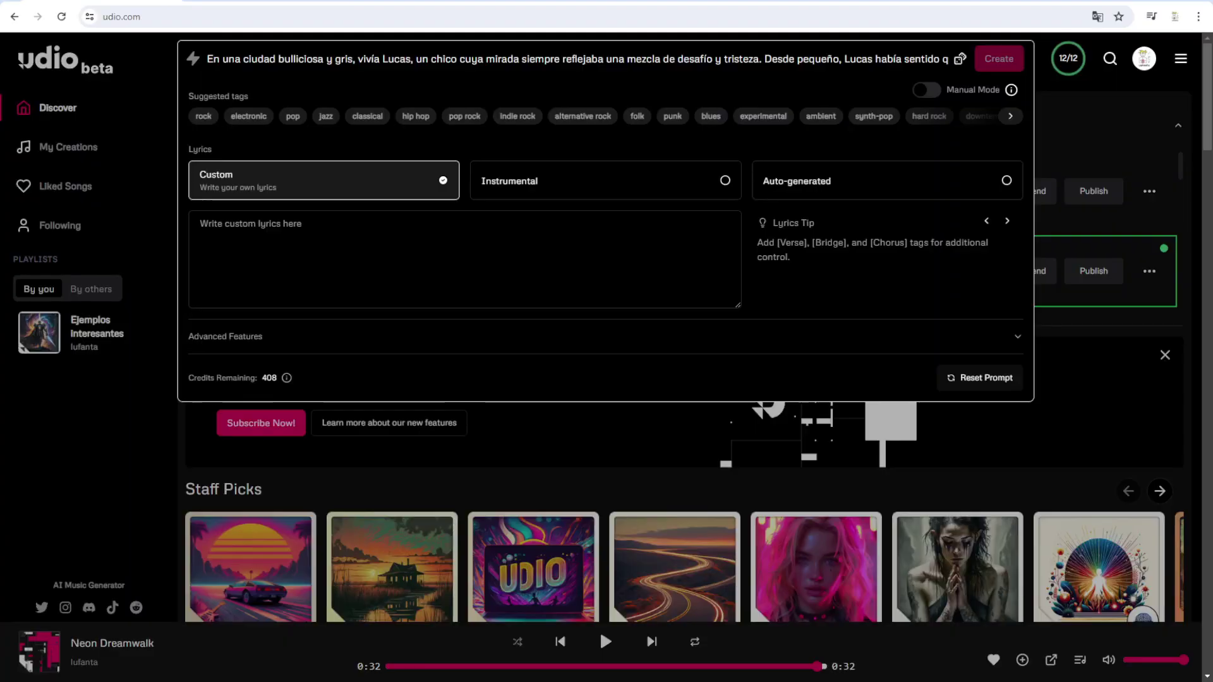
Step: Replace the entire song prompt with the copied story
click(265, 55)
key(ctrl+a)
key(ctrl+v)
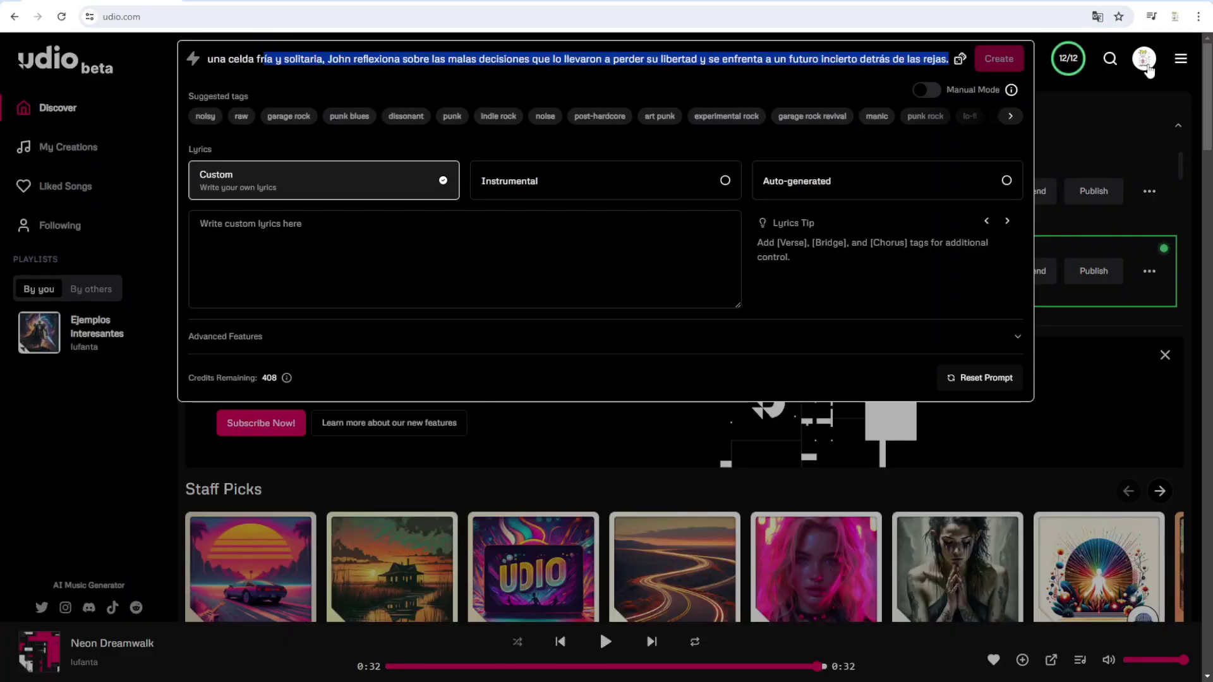
drag(948, 59, 271, 58)
Step: Set the lyrics option to Auto-generated and create the song from the story prompt
drag(304, 126, 823, 182)
click(823, 182)
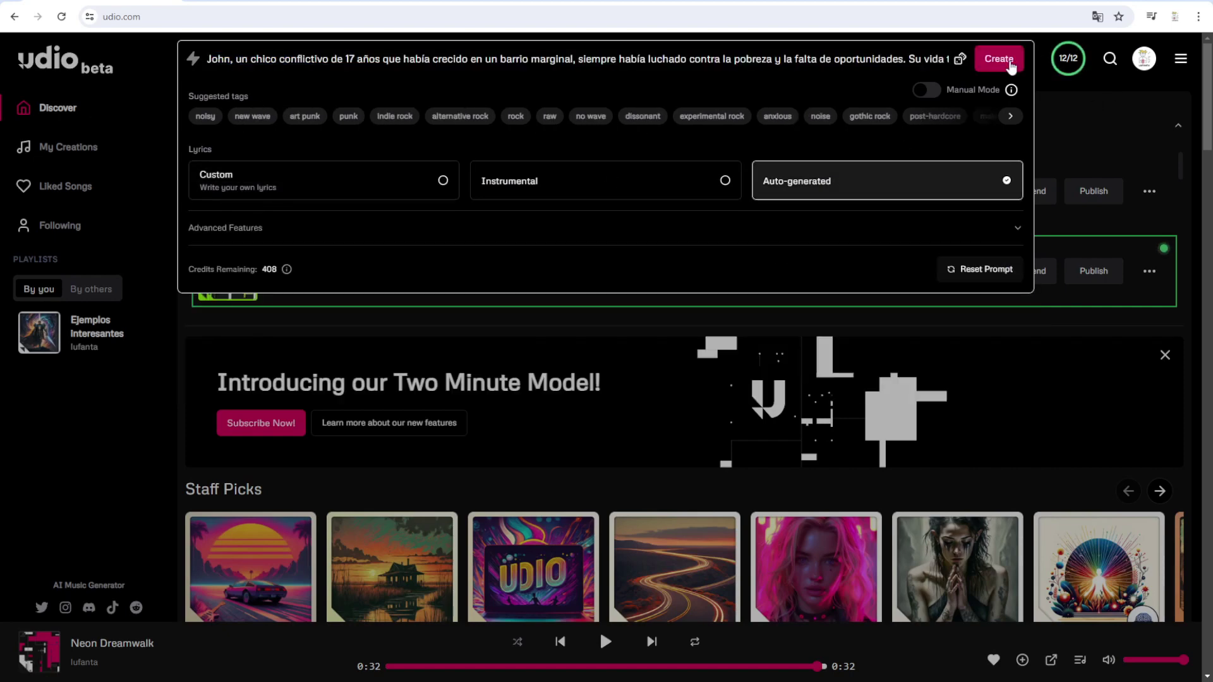
click(999, 59)
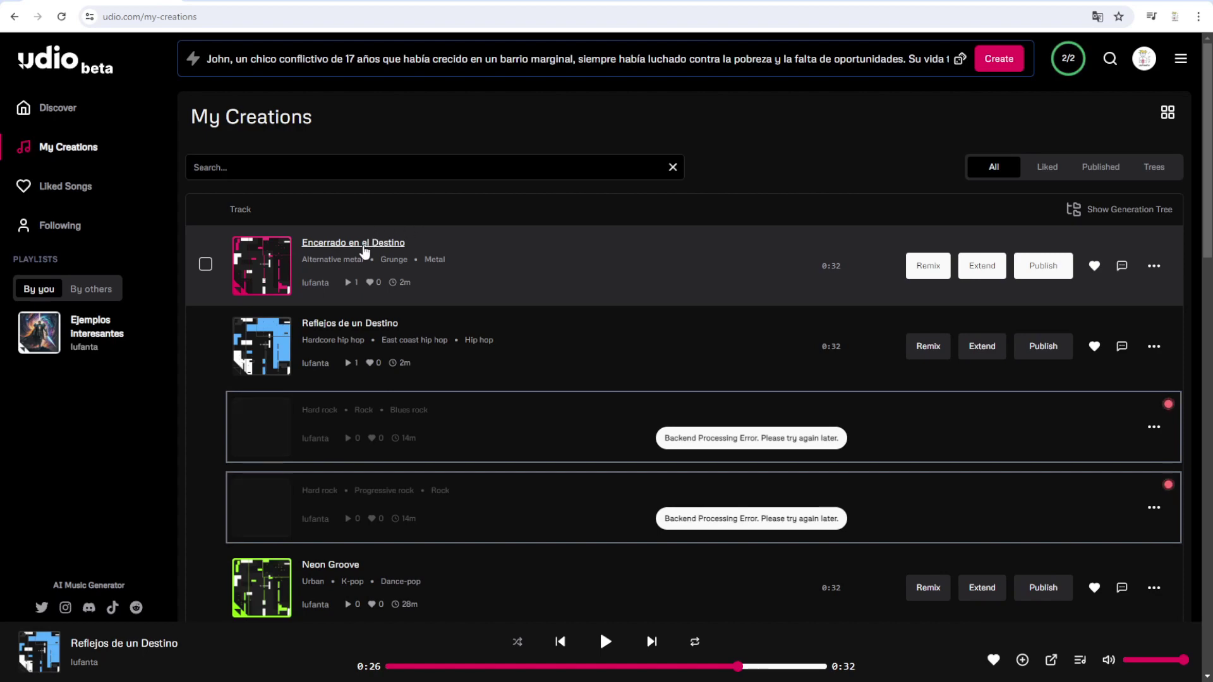
Step: Listen to the generated tracks Encerrado en el Destino and Reflejos de un Destino, then pause playback
click(261, 264)
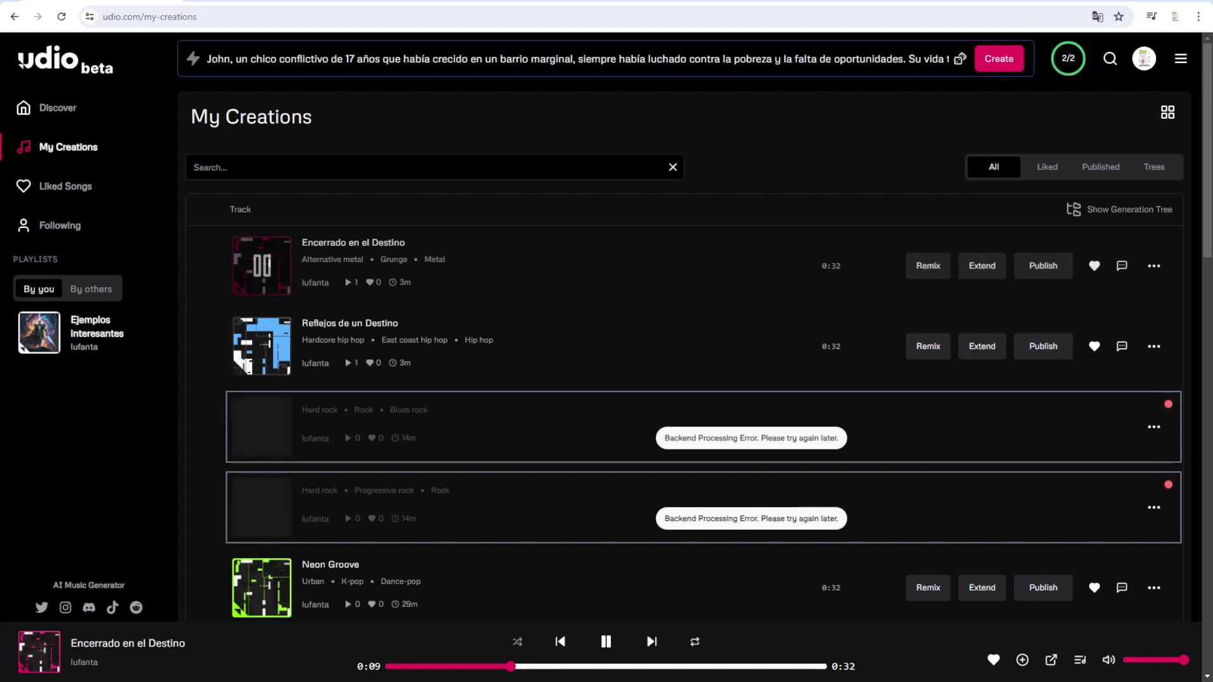
click(560, 642)
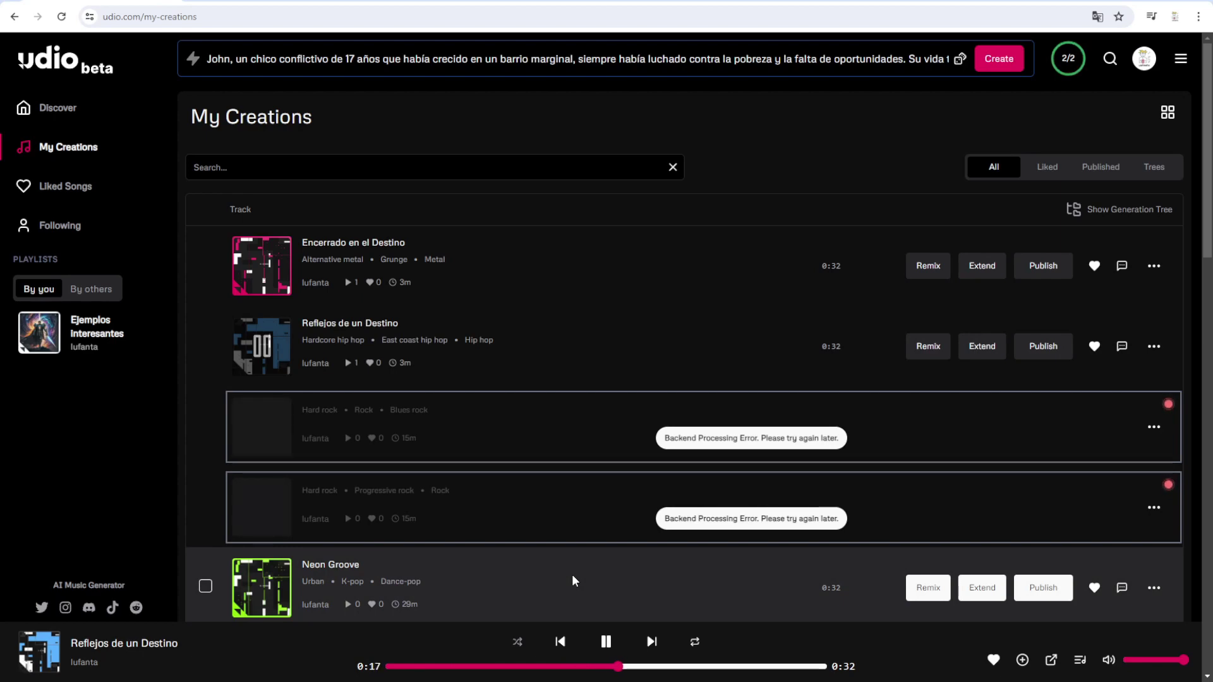
click(606, 642)
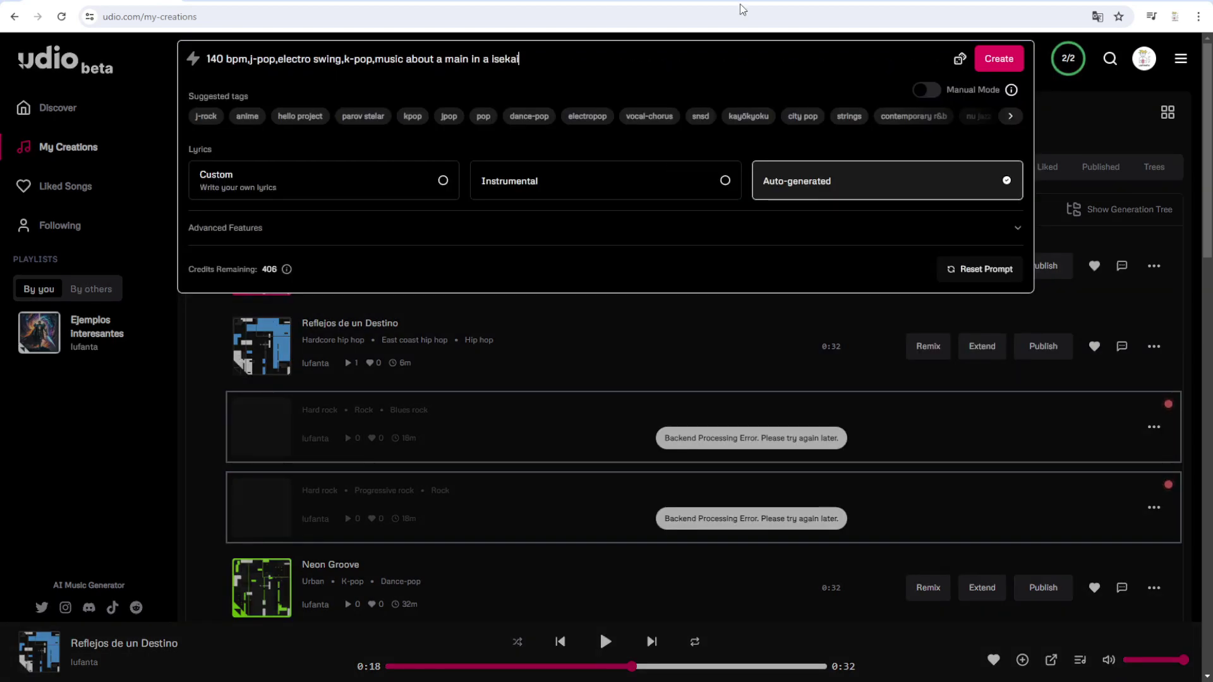
Step: Append ", anime" to the 140 bpm j-pop, electro swing and k-pop isekai prompt and create the song
drag(248, 59, 207, 59)
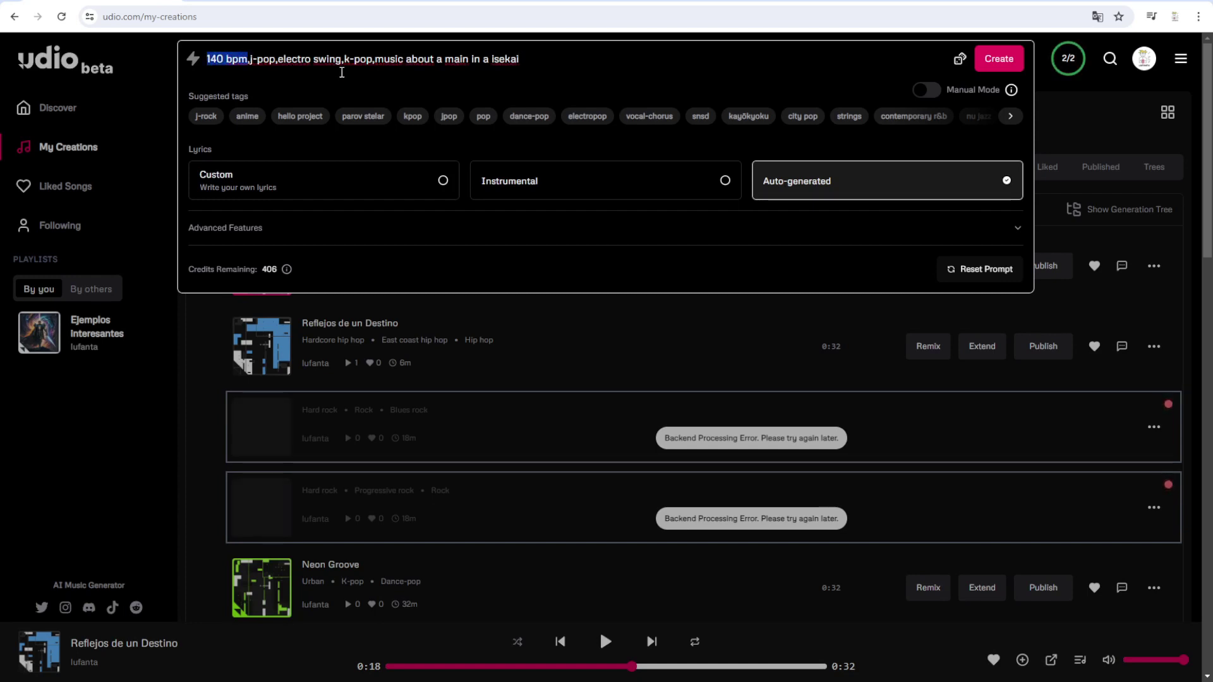
drag(250, 59, 372, 53)
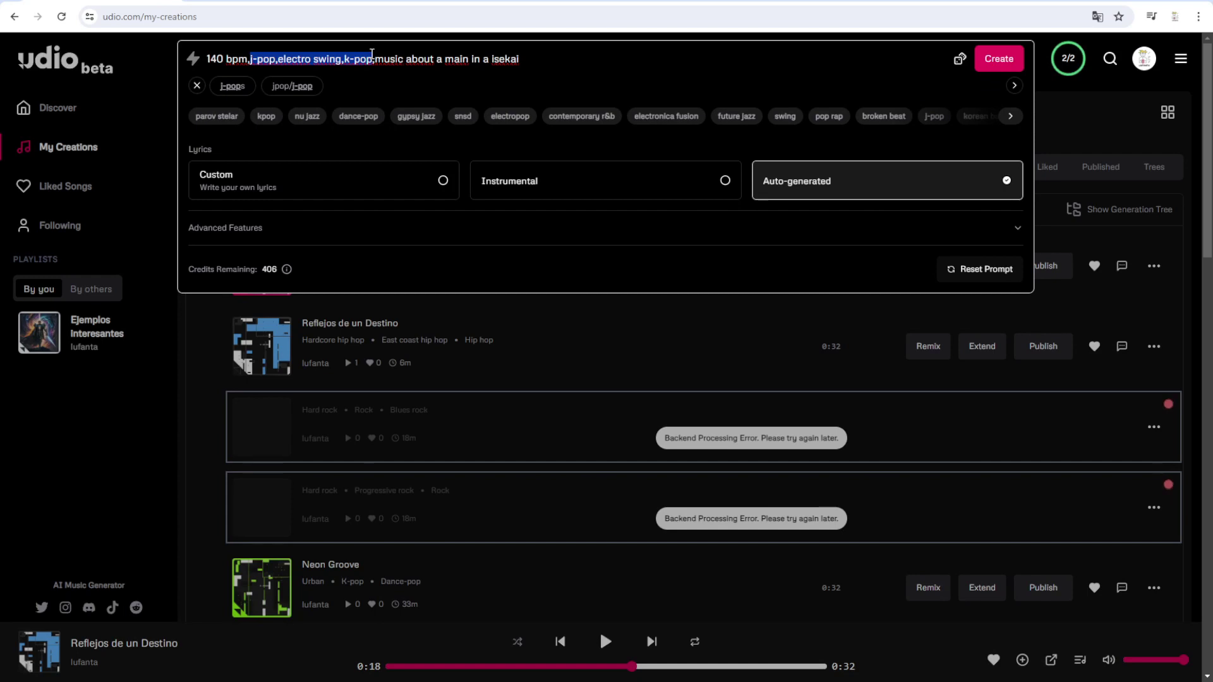
drag(374, 56, 537, 56)
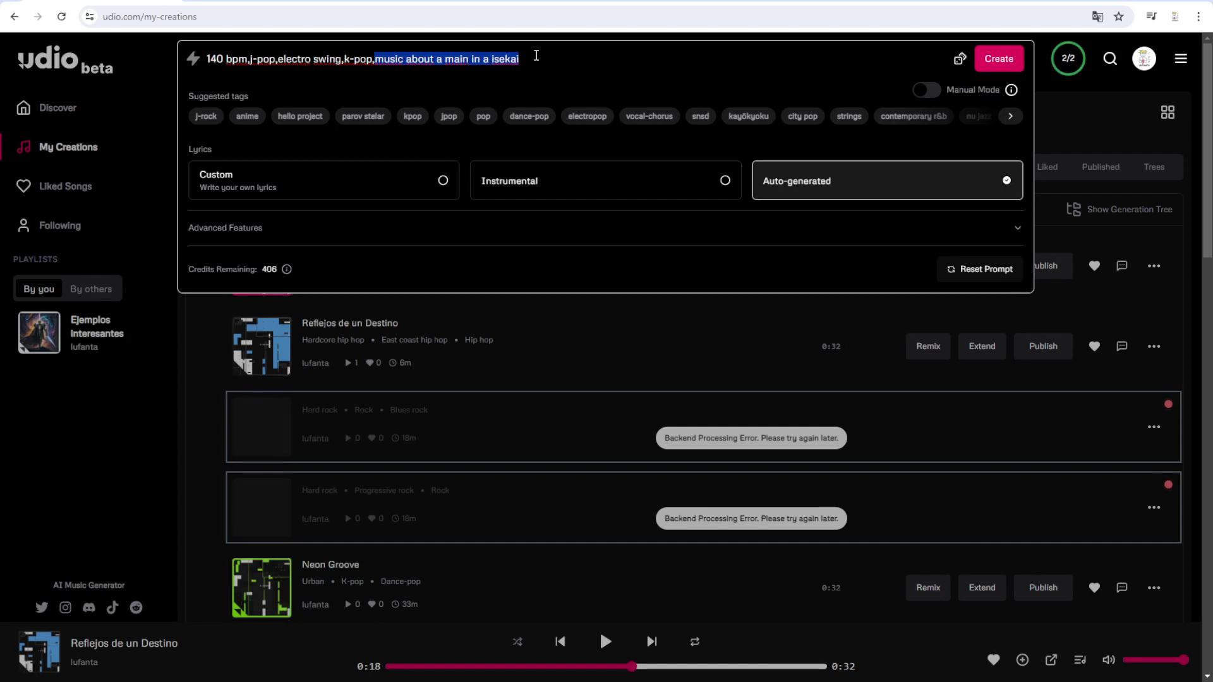
click(537, 56)
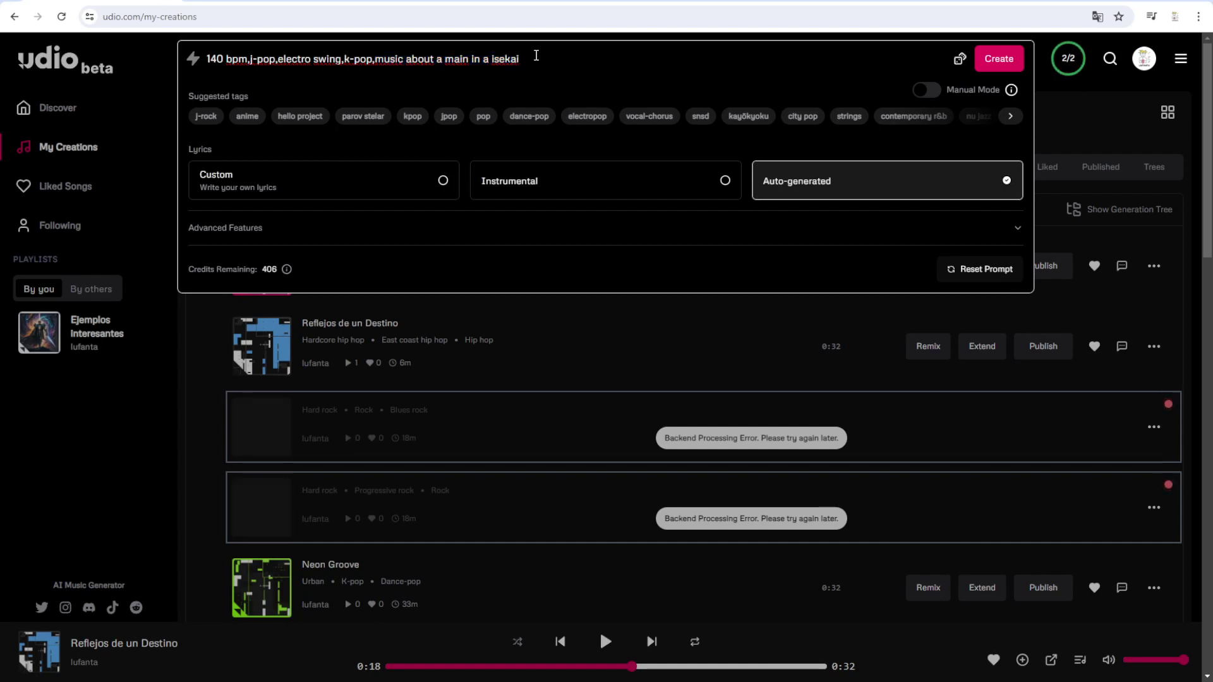
text(, anime)
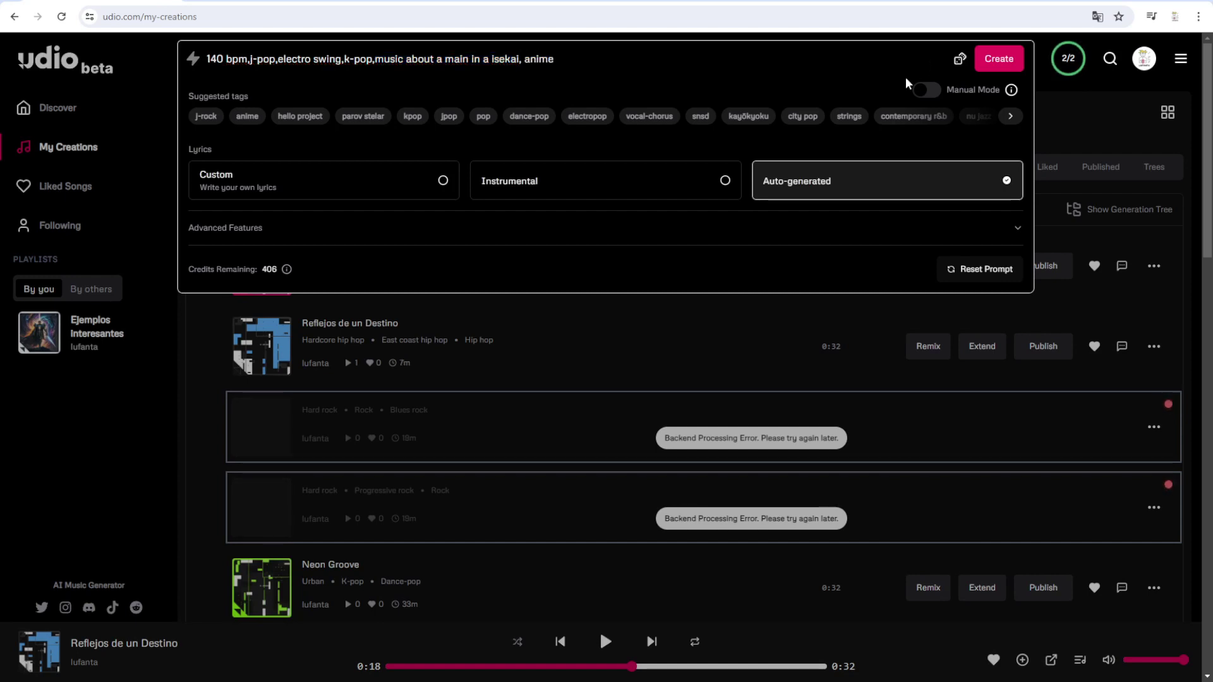
click(995, 63)
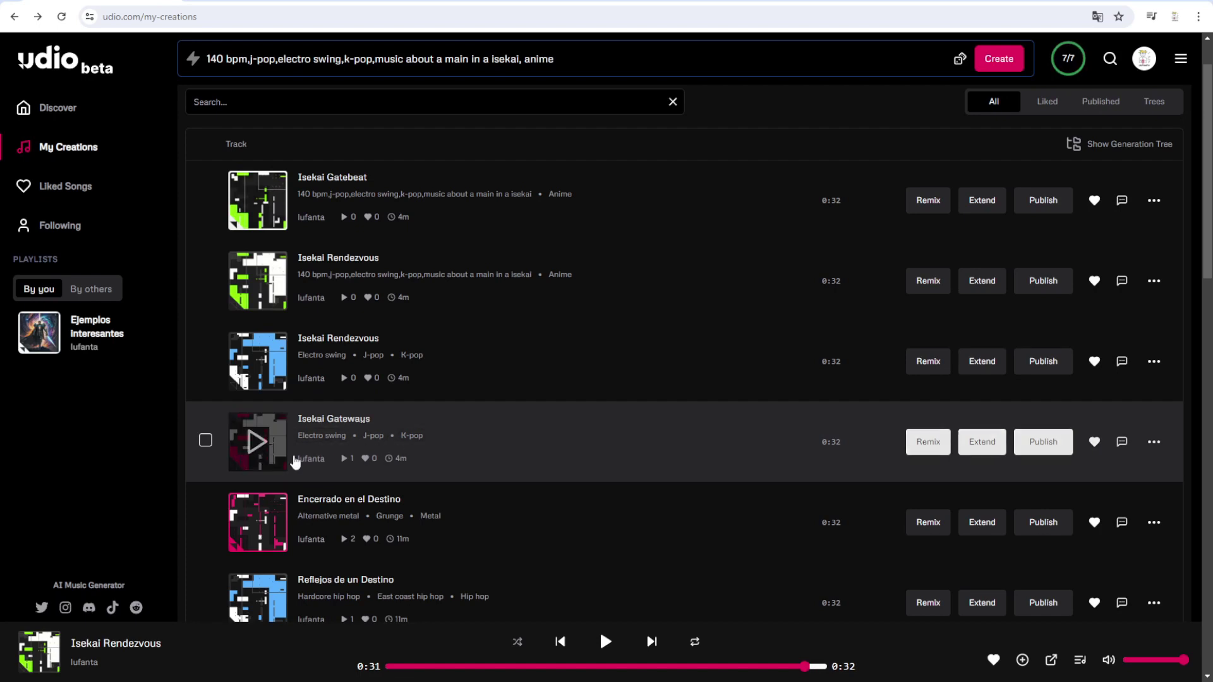
Step: Listen to part of Isekai Gateways and the anime-tagged Isekai Rendezvous, pausing each track after the sample
click(256, 441)
click(569, 666)
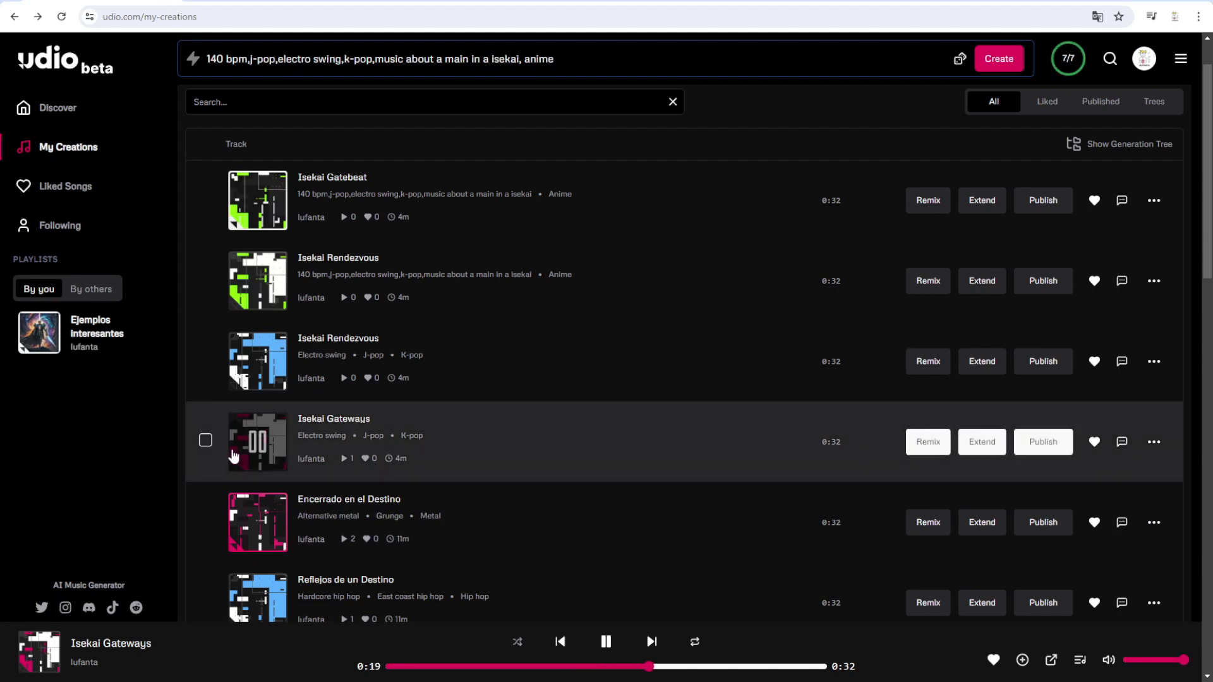
click(253, 453)
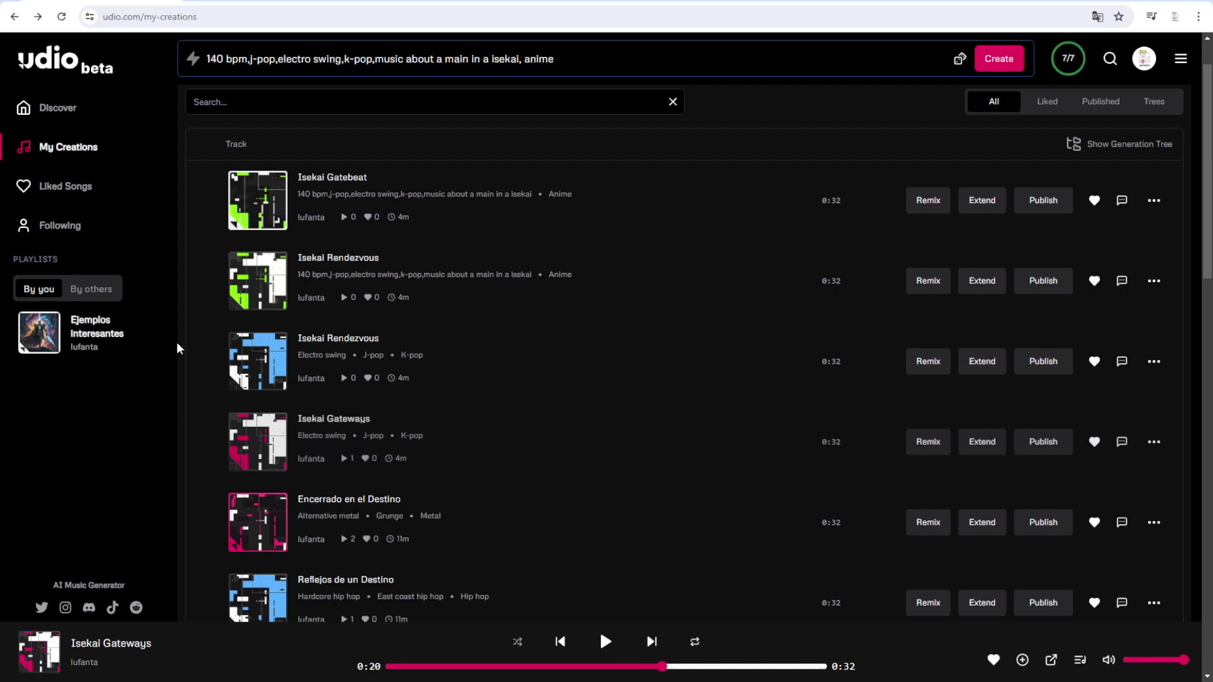
scroll(276, 288, up, 1)
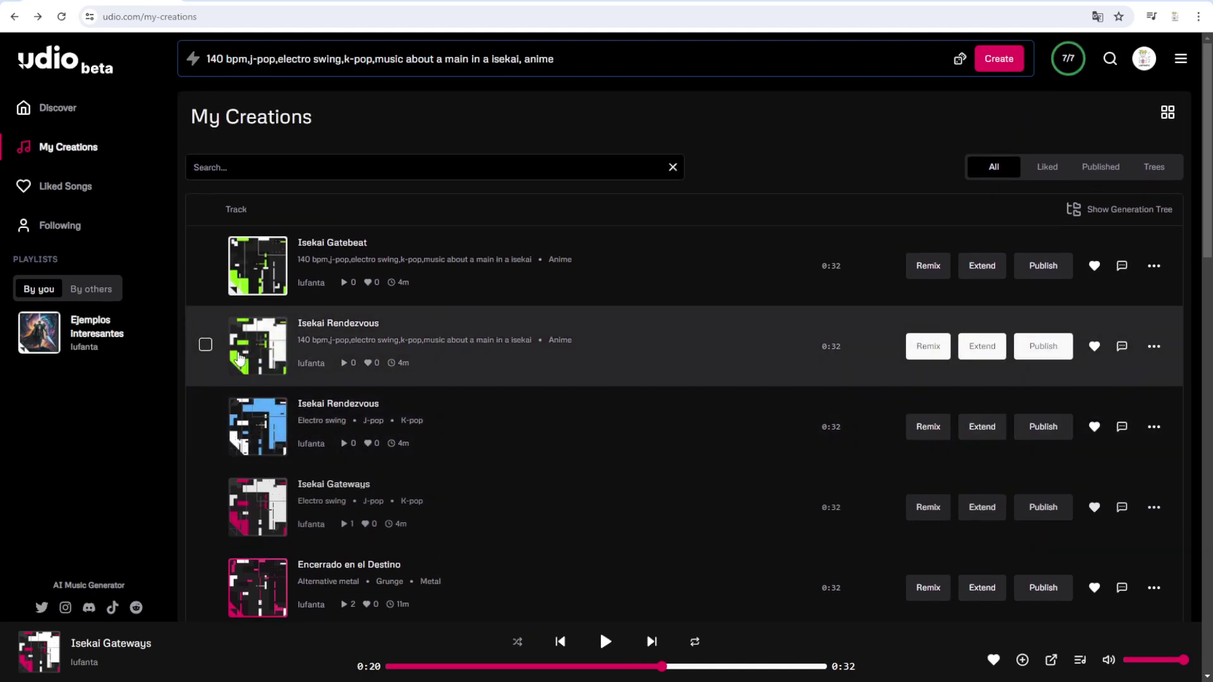
click(276, 349)
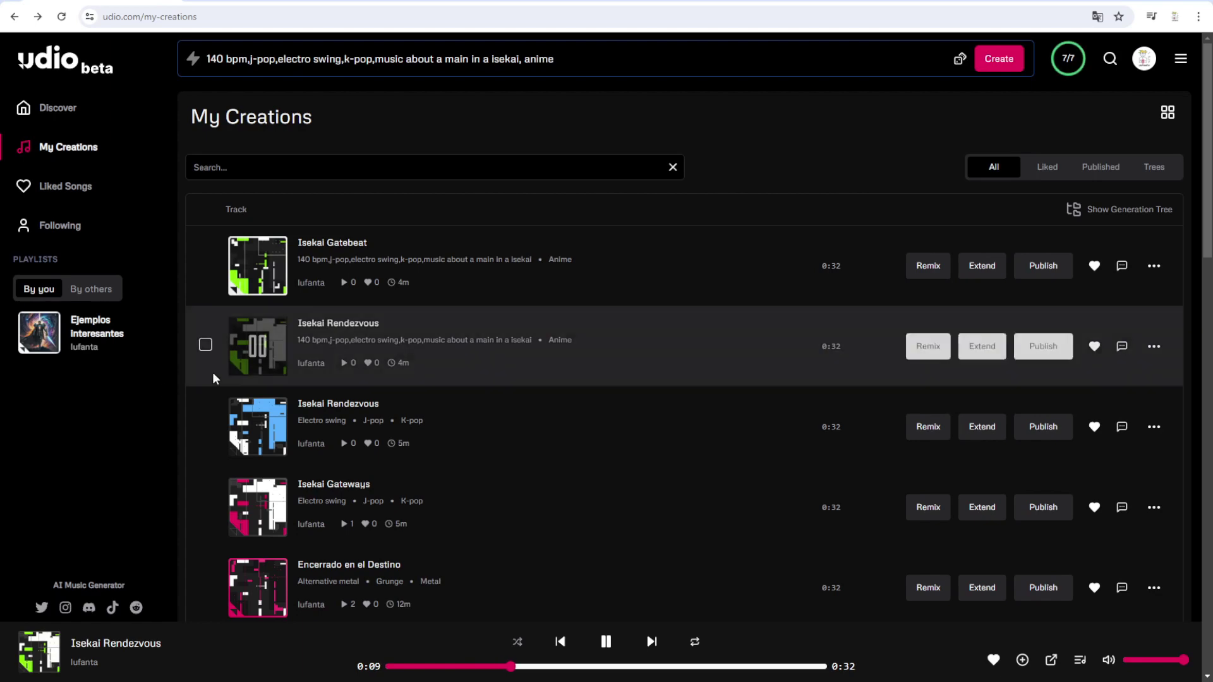
click(246, 364)
Step: Reopen the isekai song prompt, leave Manual Mode off, and set the lyrics option to Instrumental
click(617, 69)
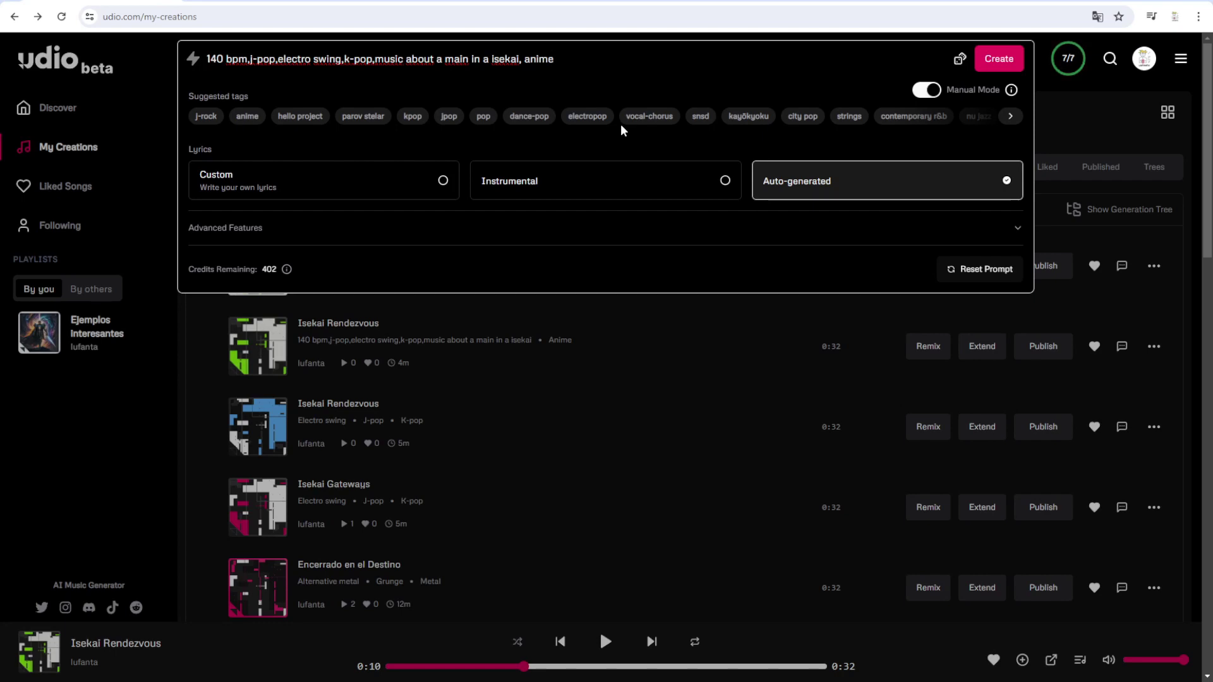
click(753, 72)
click(587, 55)
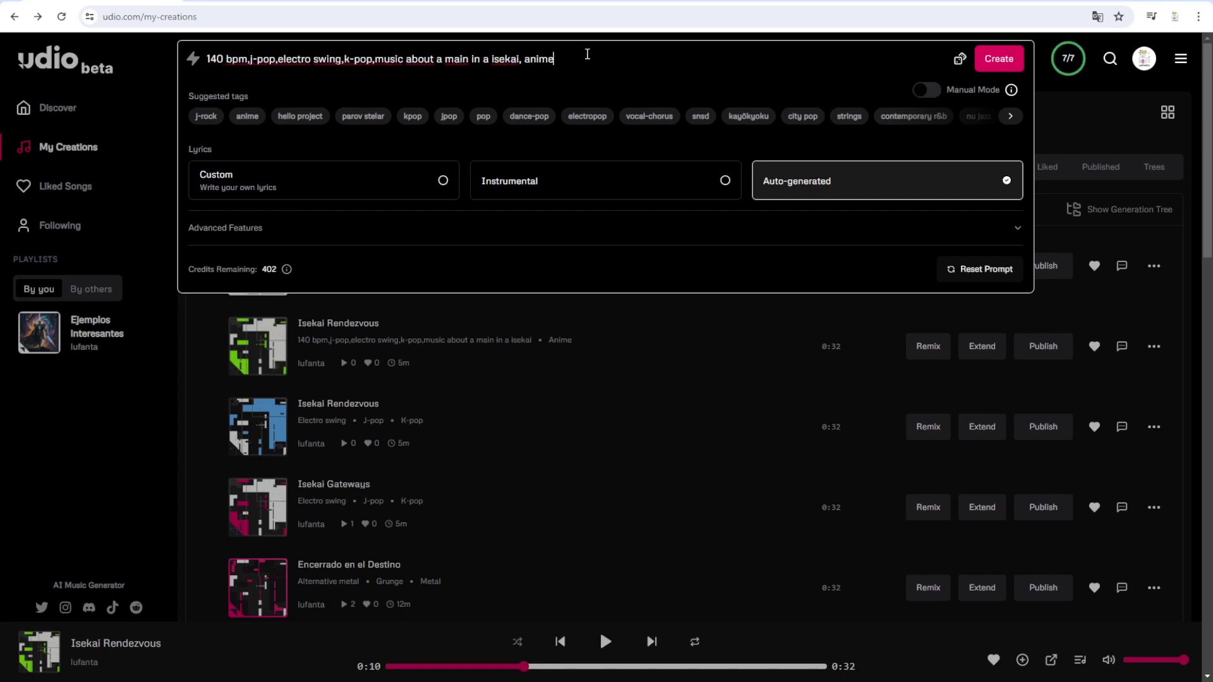
click(585, 166)
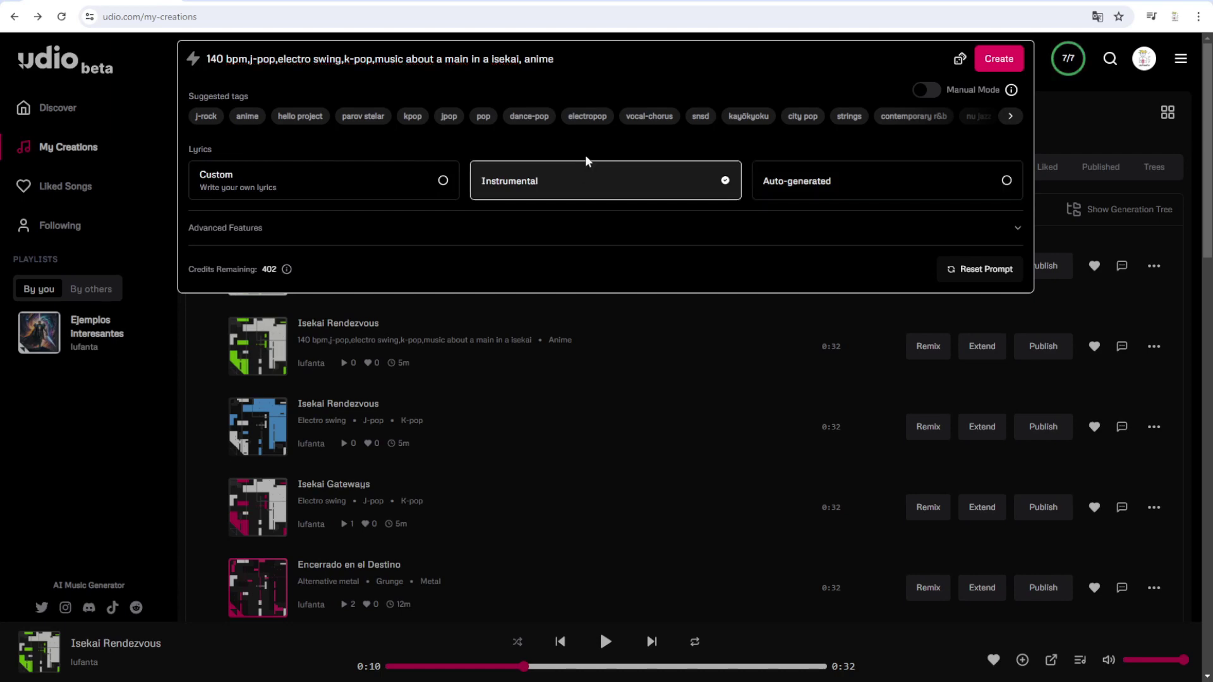